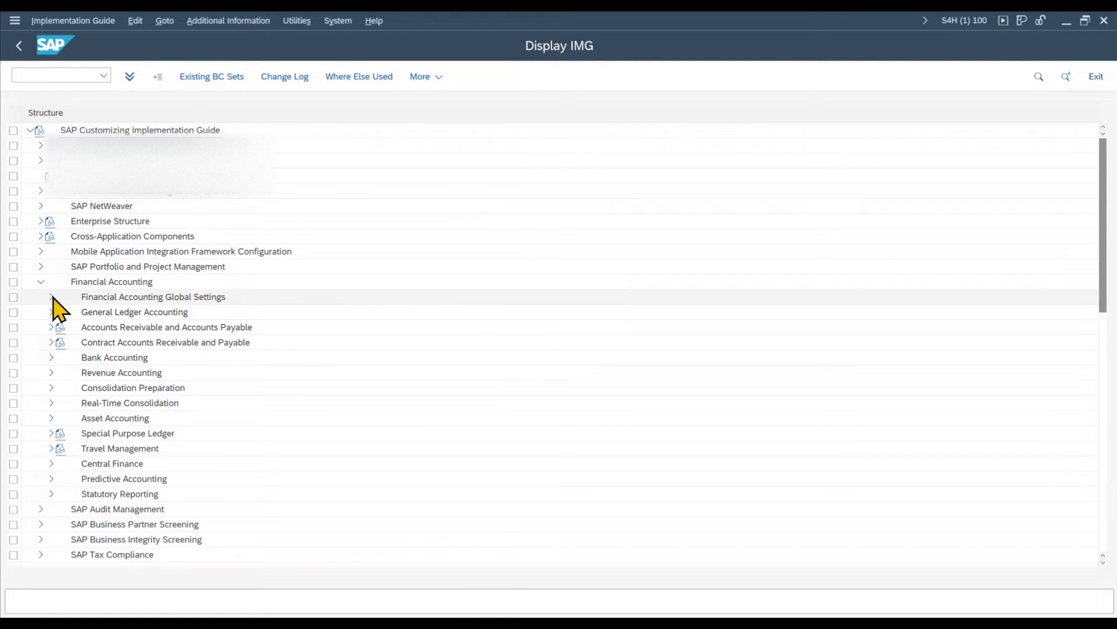
# Step: Open the Define Posting Keys activity under Financial Accounting Global Settings, Document
pyautogui.click(53, 297)
pyautogui.click(62, 373)
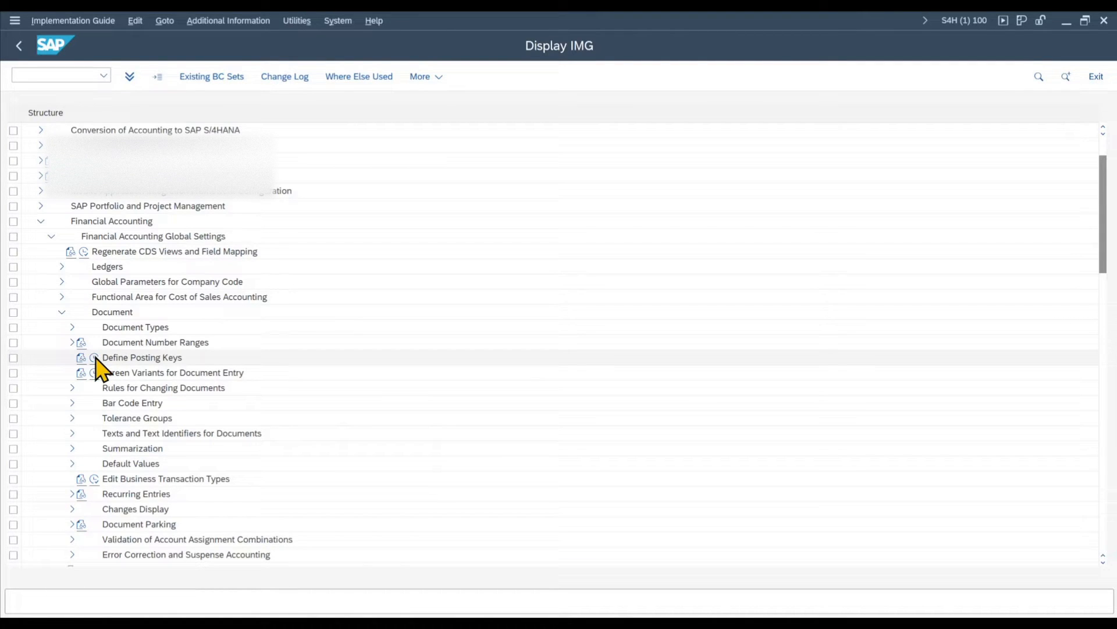
pyautogui.click(95, 358)
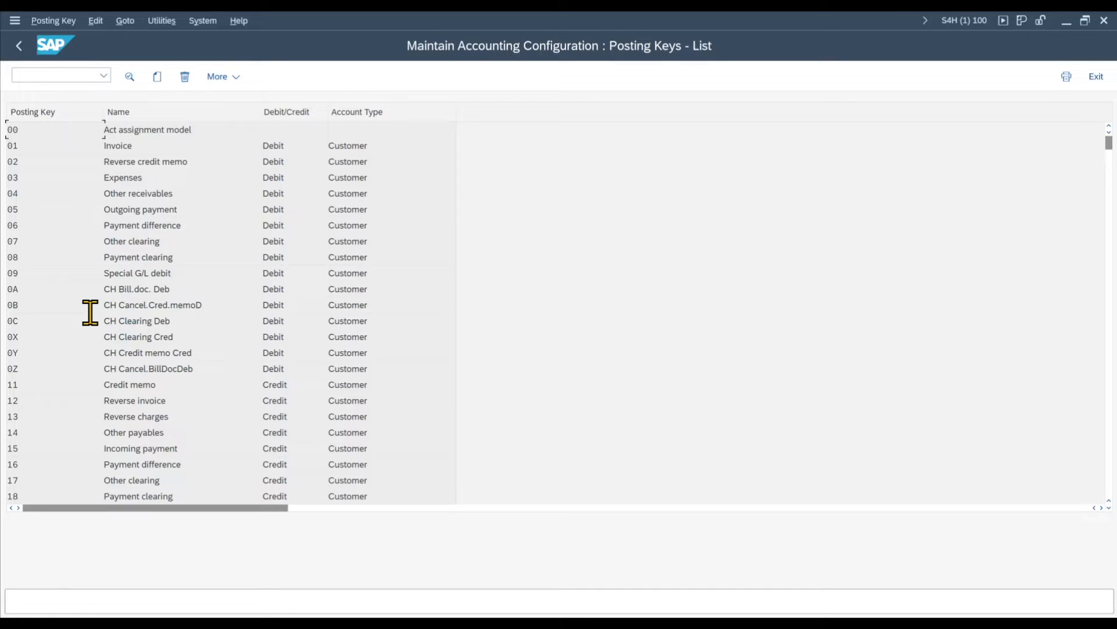
# Step: View the details of posting key 01 (Invoice) and return to the posting key list
pyautogui.press('Down')
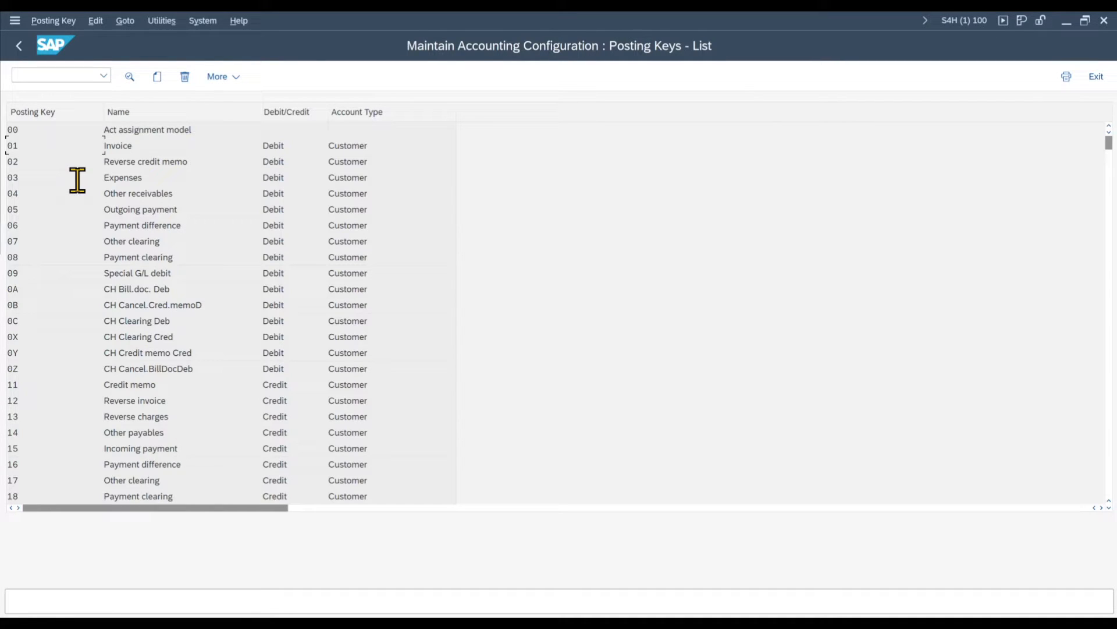
pyautogui.doubleClick(32, 145)
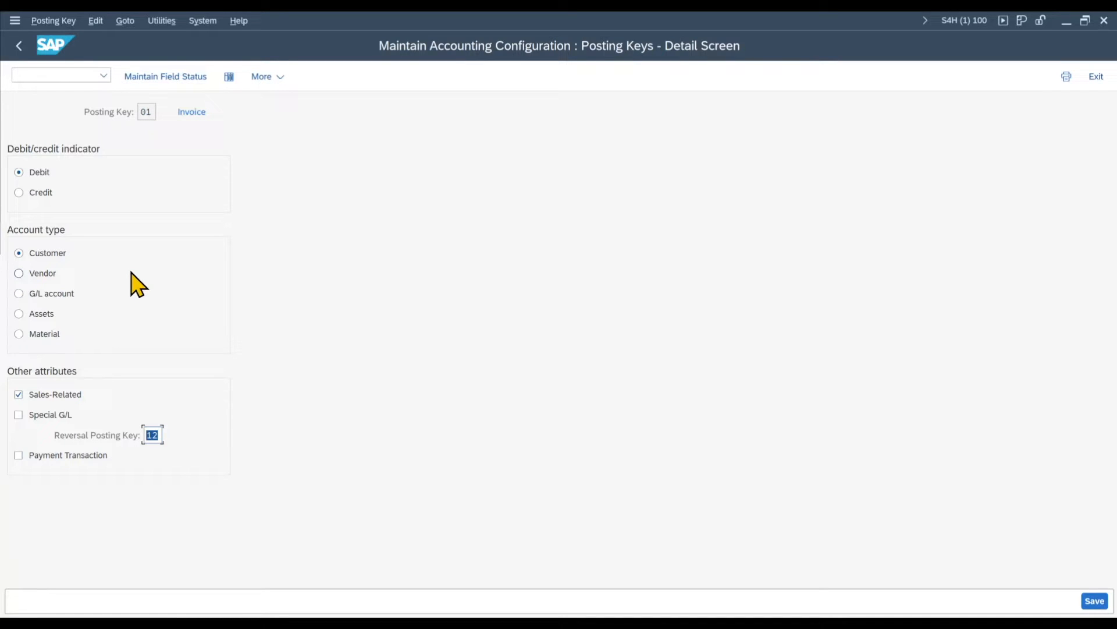
pyautogui.click(19, 46)
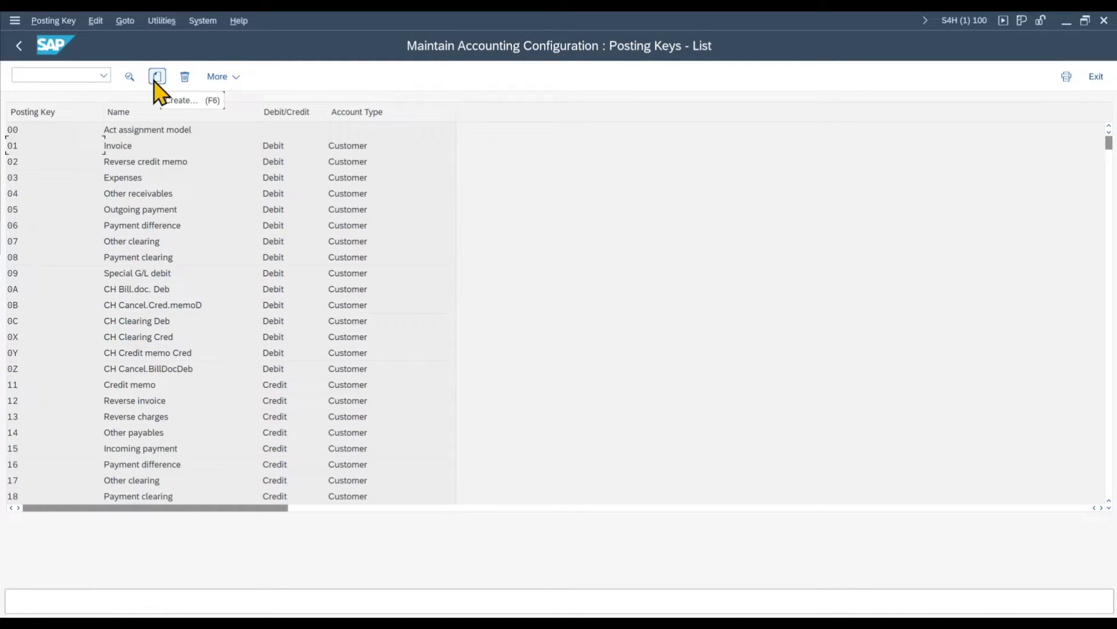
# Step: Create a posting key Z1 with the name "Test Posting Key"
pyautogui.click(157, 76)
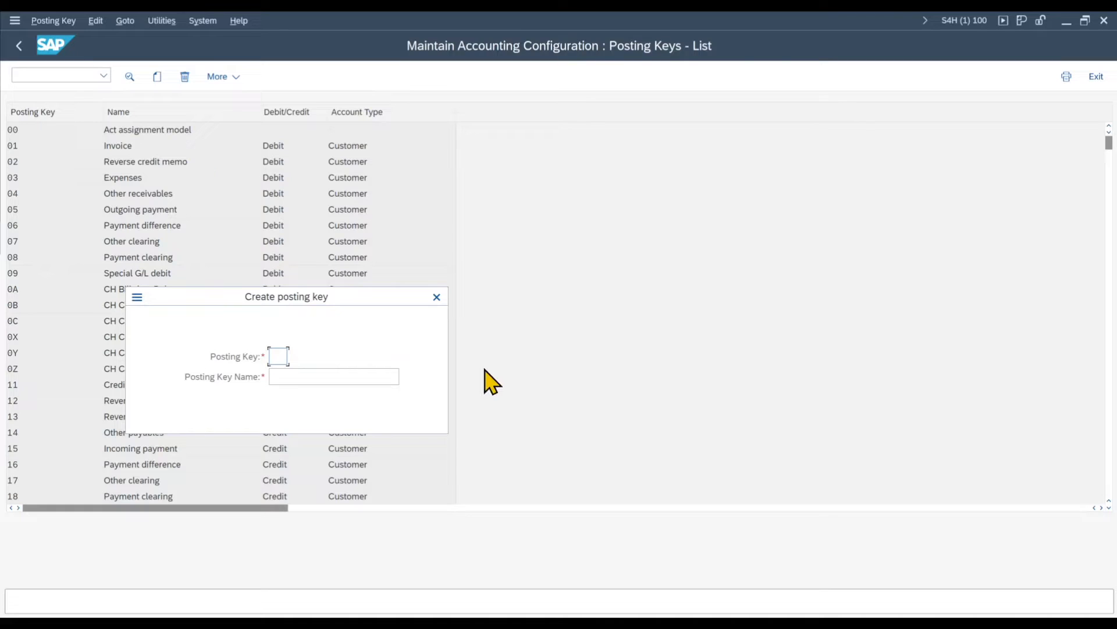
pyautogui.write('Z1')
pyautogui.press('Tab')
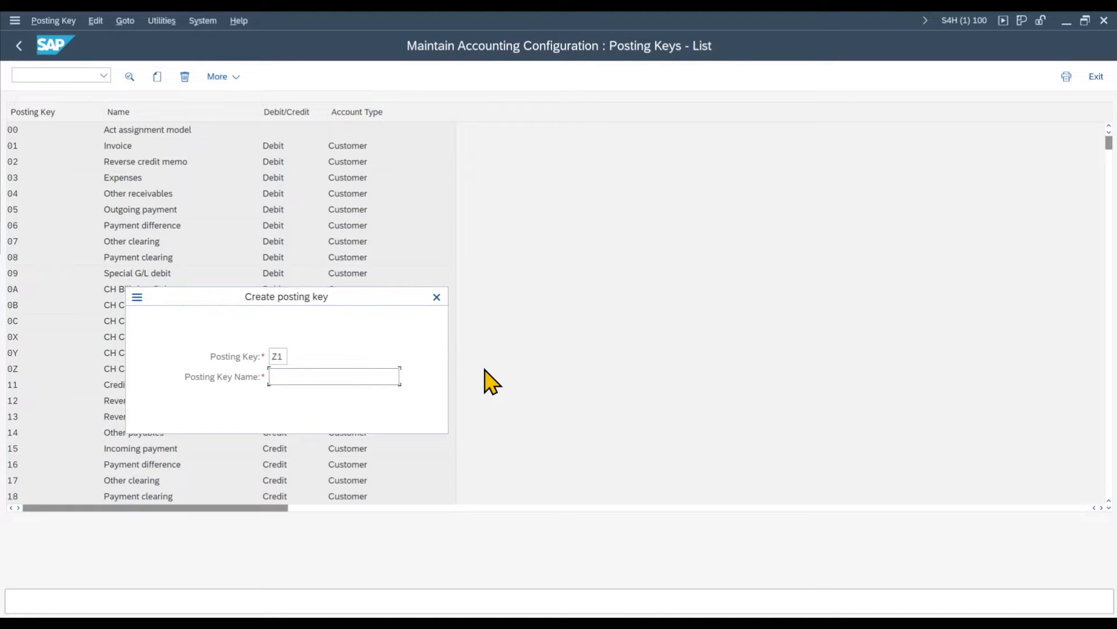
pyautogui.write('Test Posting Key')
pyautogui.press('Return')
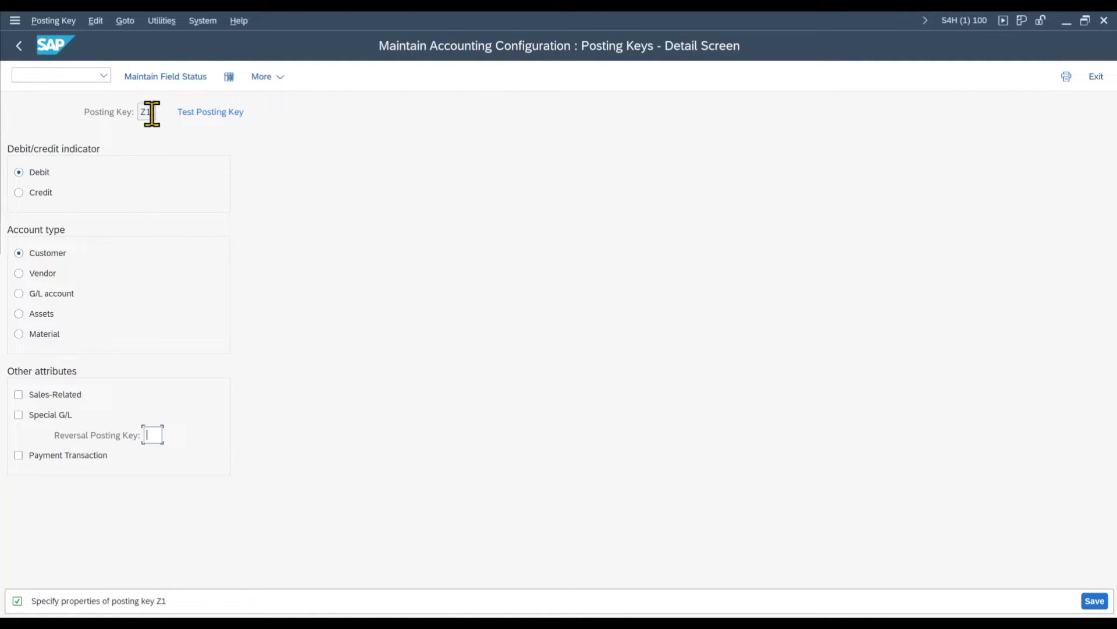
# Step: Try the Credit indicator for posting key Z1 and switch back to Debit, keeping Customer as account type
pyautogui.moveTo(151, 112); pyautogui.dragTo(138, 112)
pyautogui.moveTo(176, 112); pyautogui.dragTo(255, 117)
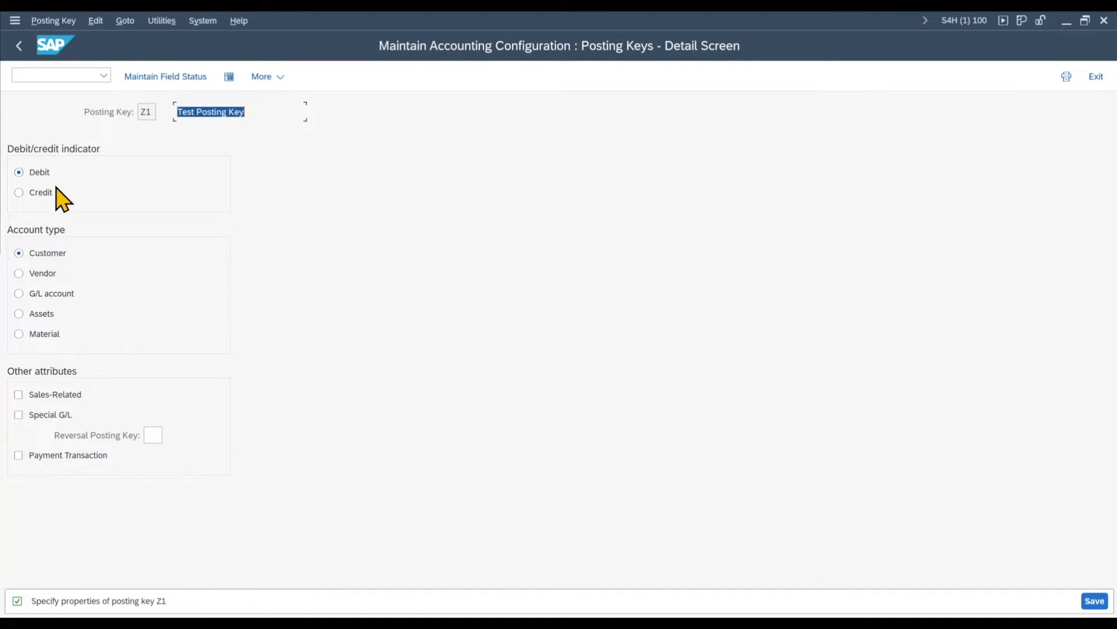
pyautogui.click(20, 193)
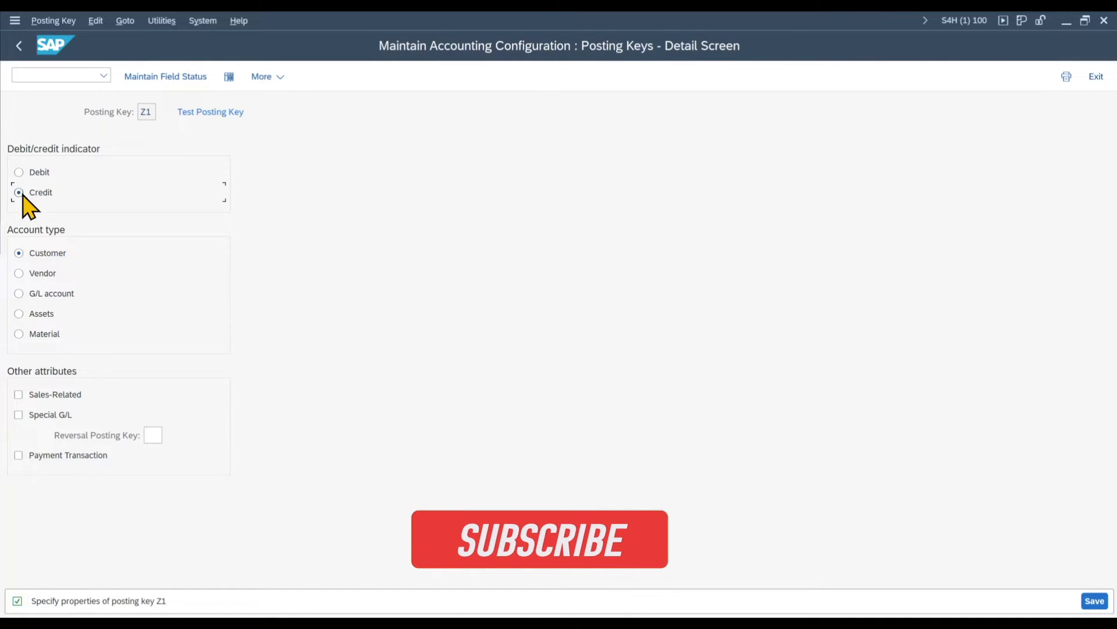
pyautogui.click(21, 174)
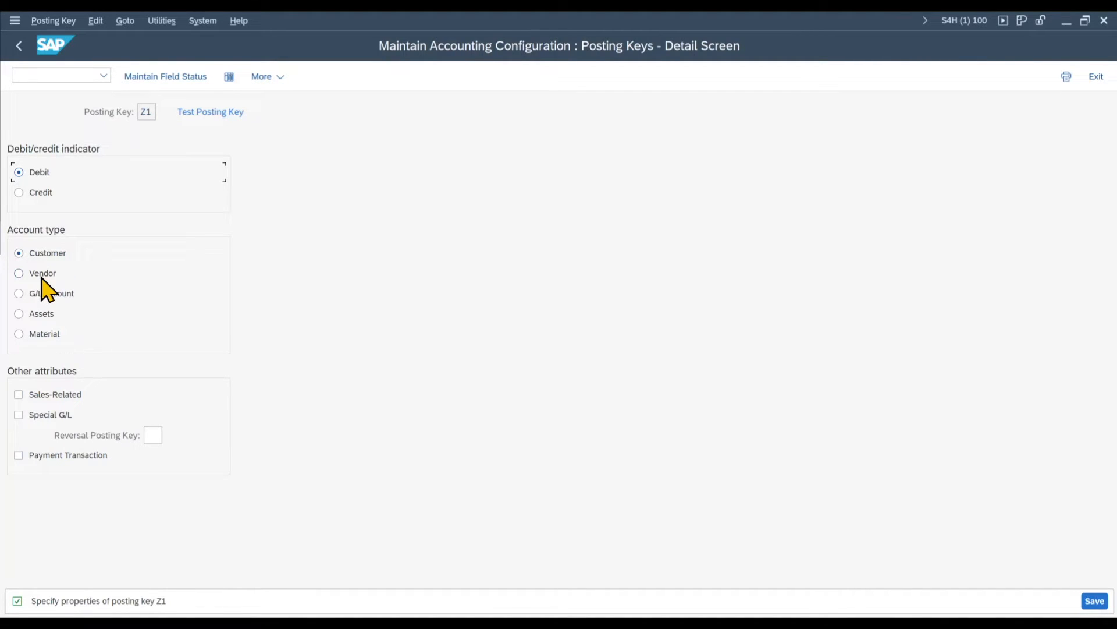
pyautogui.click(50, 337)
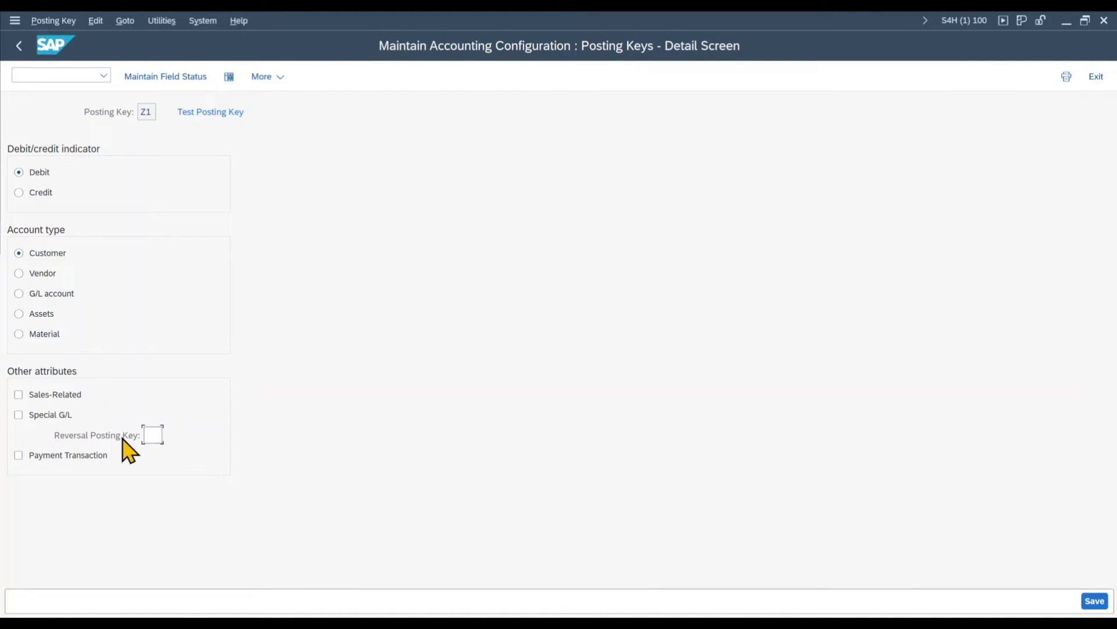
# Step: Open the SAP Reference IMG in a new session using the command /ospro
pyautogui.moveTo(149, 112); pyautogui.dragTo(130, 111)
pyautogui.click(153, 434)
pyautogui.click(65, 76)
pyautogui.write('/ospro')
pyautogui.press('Return')
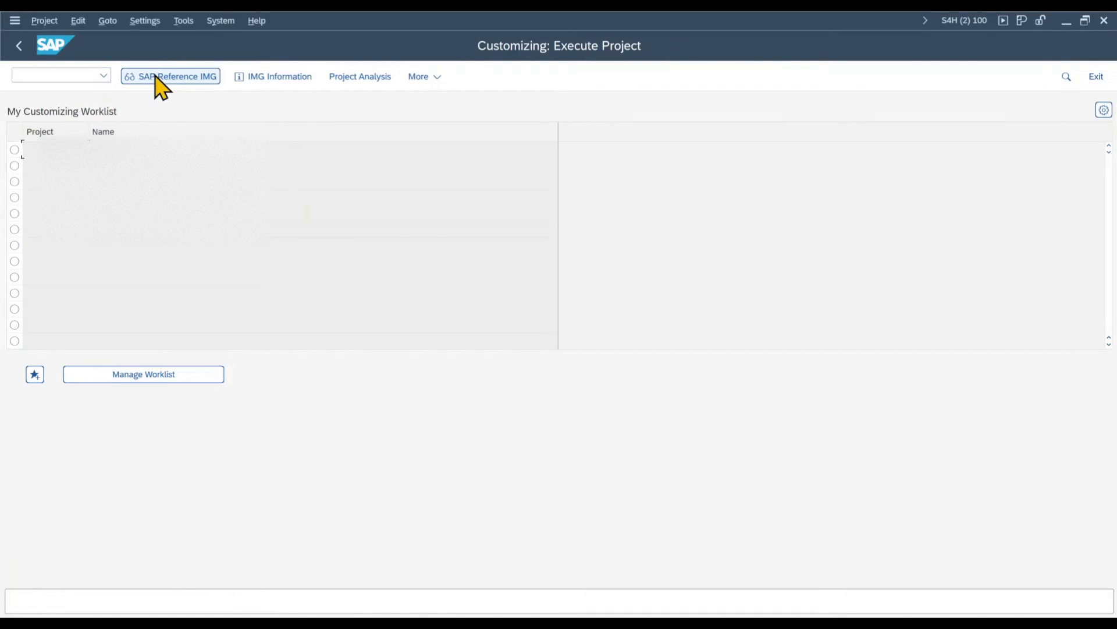
pyautogui.click(155, 77)
# Step: Display the posting key list in the second session from the Document settings of Financial Accounting Global Settings
pyautogui.click(40, 283)
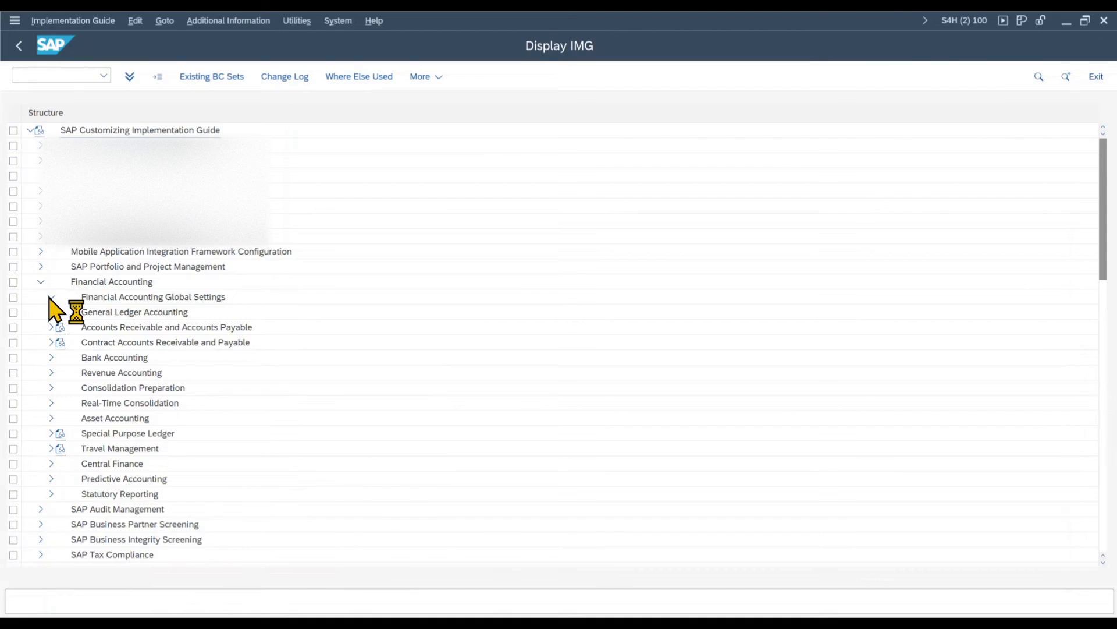
pyautogui.click(51, 297)
pyautogui.click(61, 372)
pyautogui.click(94, 358)
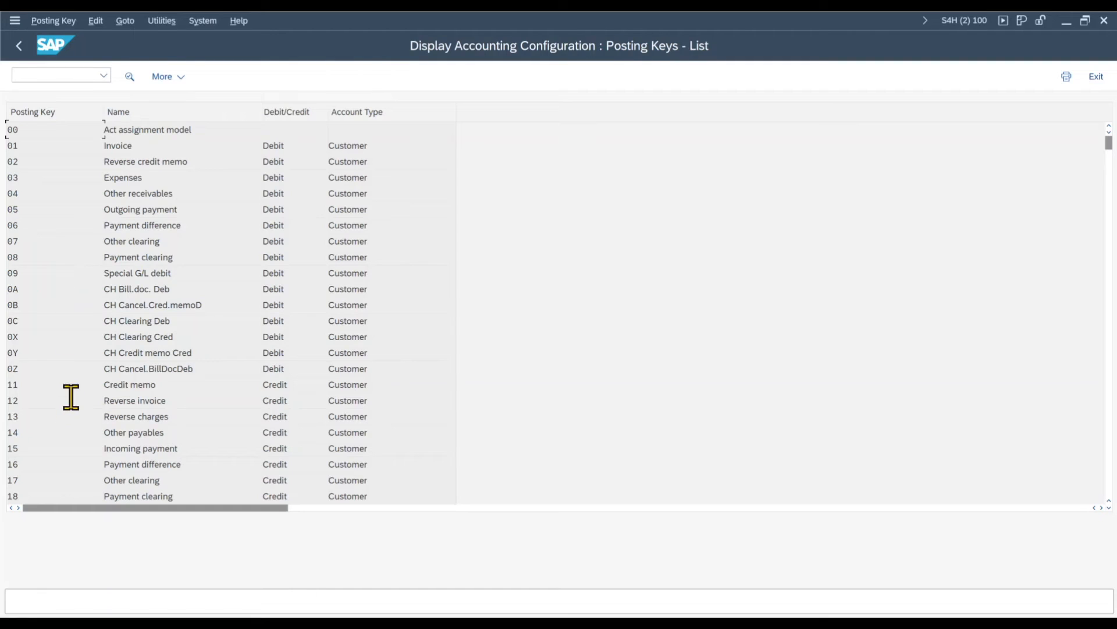
# Step: Check the reversal posting key assigned to posting key 50 (Credit entry) and close the second session
pyautogui.scroll(-3, 70, 407)
pyautogui.scroll(-8, 71, 400)
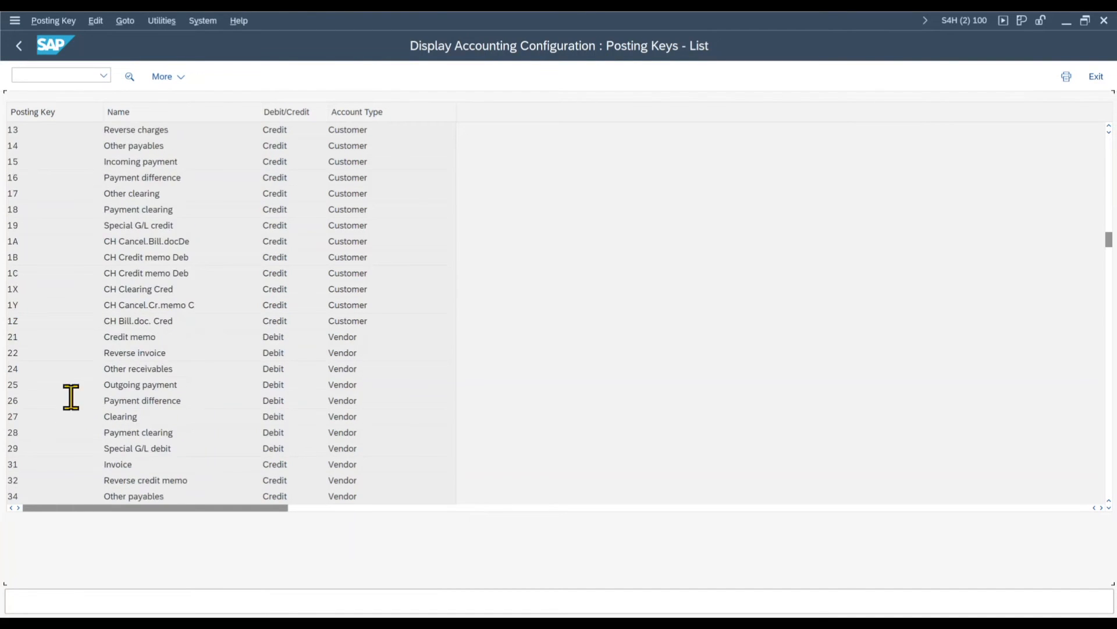
pyautogui.doubleClick(27, 371)
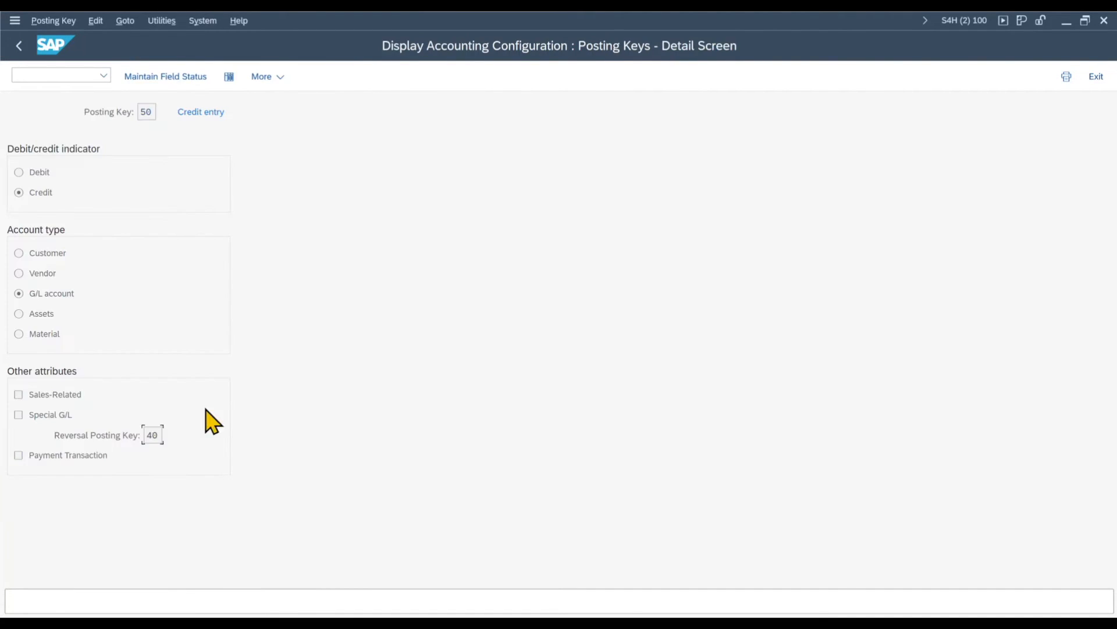
pyautogui.click(158, 437)
pyautogui.moveTo(160, 437); pyautogui.dragTo(144, 434)
pyautogui.click(1104, 20)
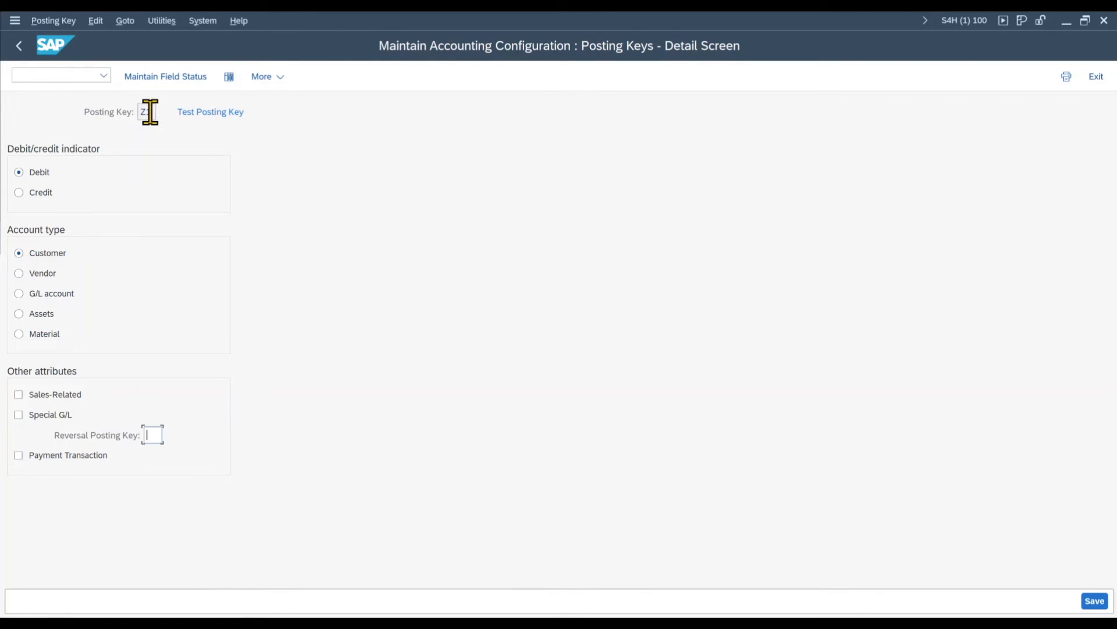
# Step: Open the General data group in the field status maintenance of posting key Z1
pyautogui.moveTo(150, 110); pyautogui.dragTo(138, 113)
pyautogui.click(154, 435)
pyautogui.click(164, 79)
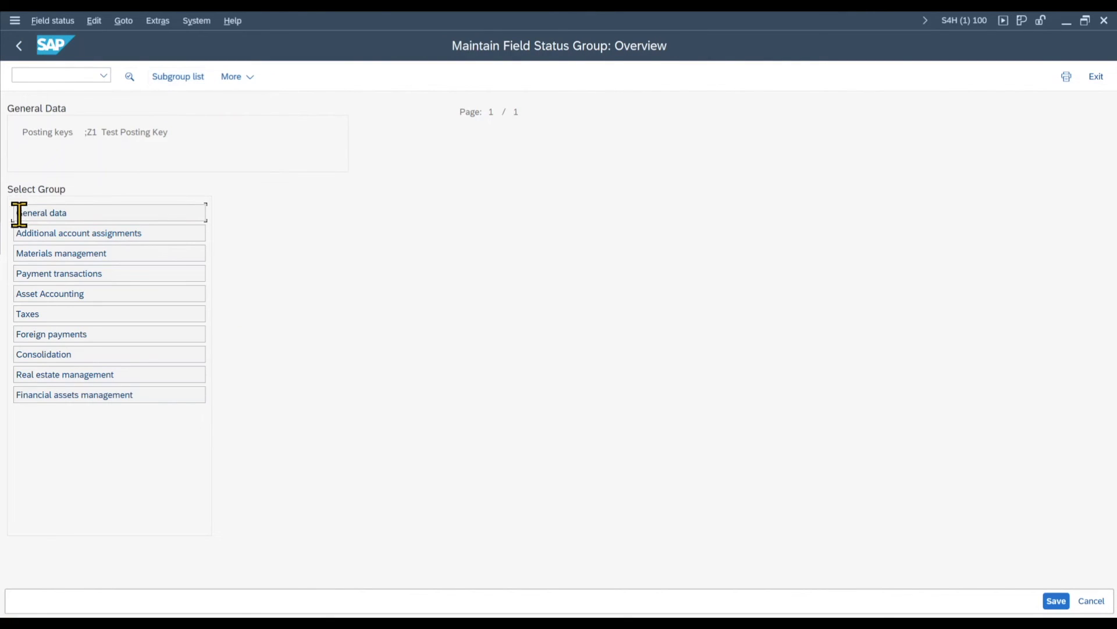
pyautogui.doubleClick(73, 214)
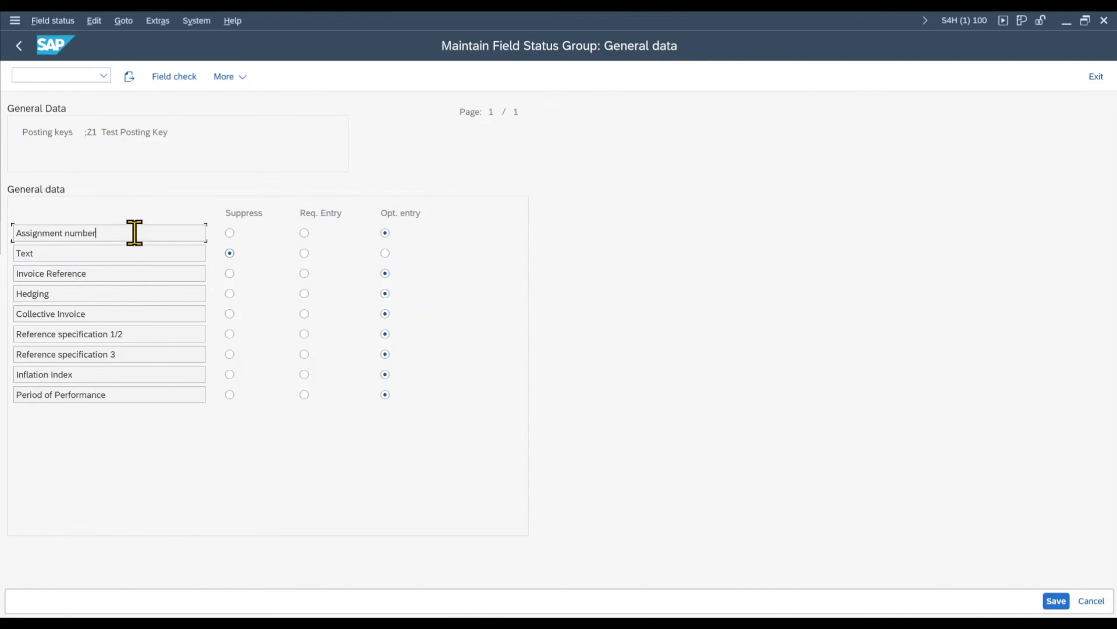
# Step: Set the Text field to optional entry in the General data field status group of posting key Z1
pyautogui.click(56, 233)
pyautogui.click(55, 252)
pyautogui.click(100, 274)
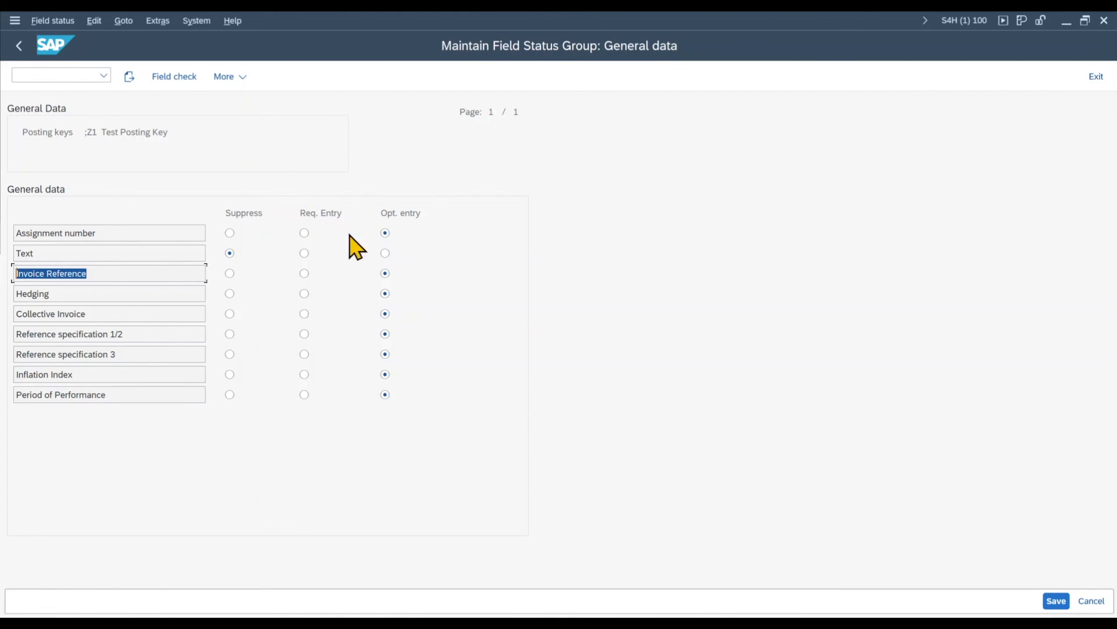
pyautogui.click(385, 253)
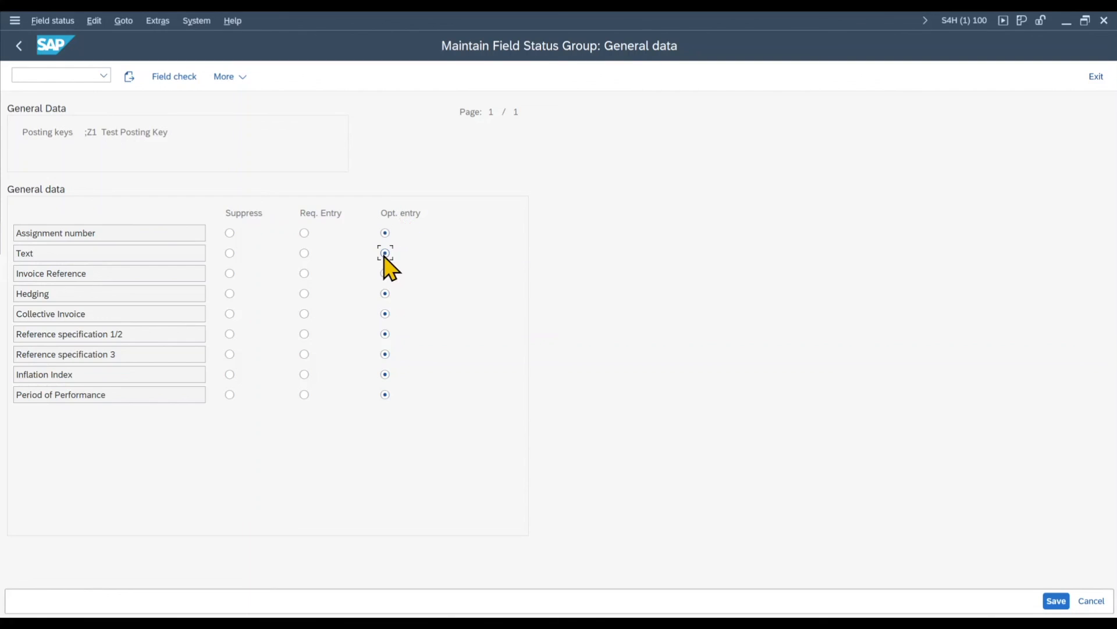